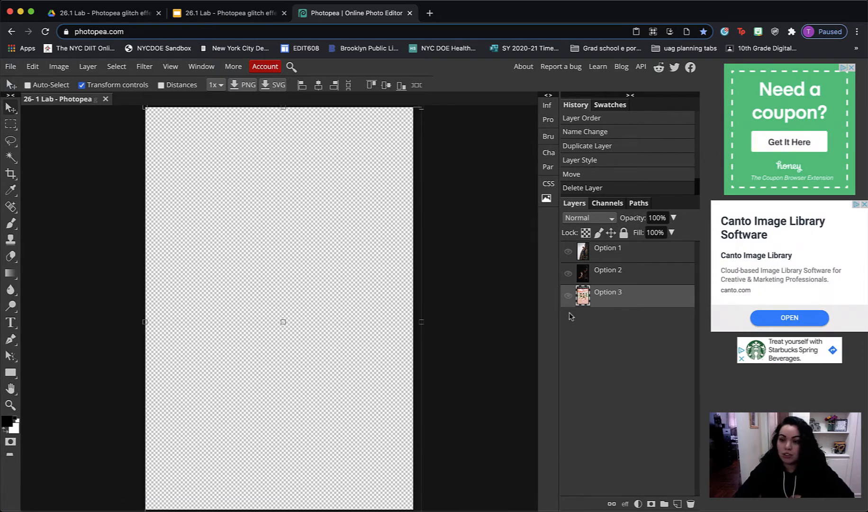
Preview the Option 1 and Option 2 layers in turn, leaving only the Option 3 runners photo displayed
left_click(569, 252)
left_click(568, 252)
left_click(568, 273)
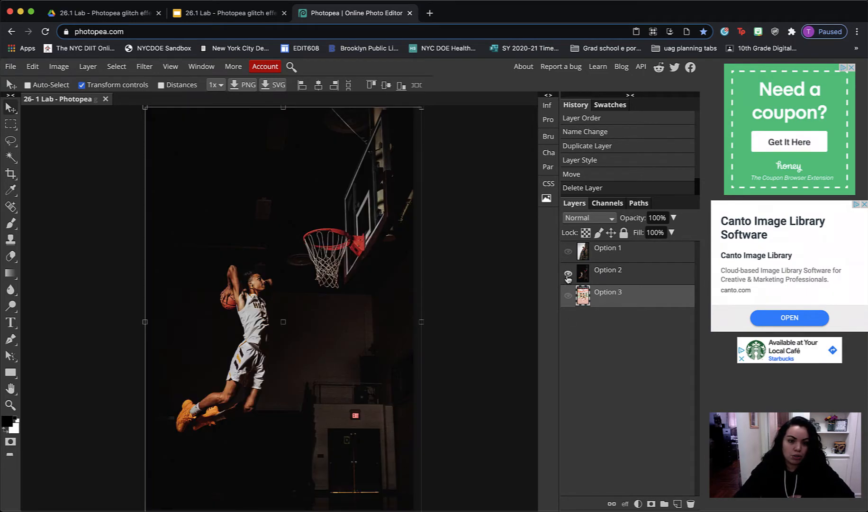
left_click(568, 273)
left_click(568, 296)
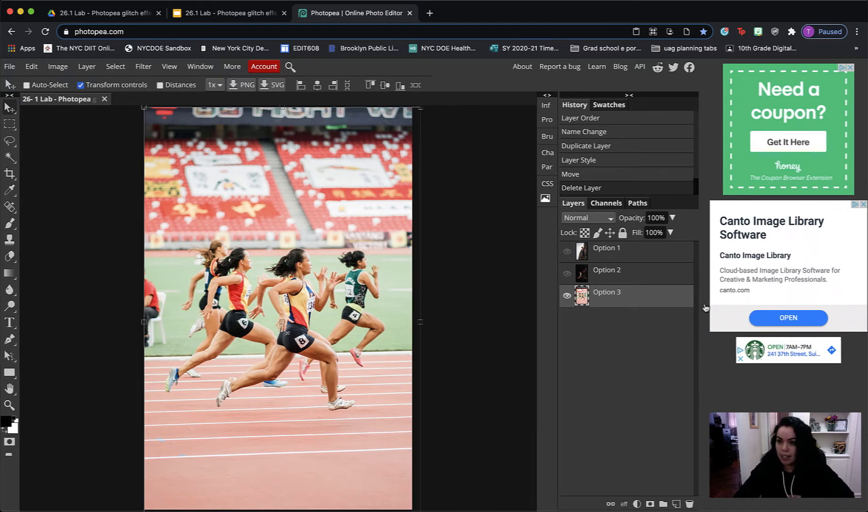
Duplicate the Option 3 layer
right_click(626, 299)
left_click(674, 308)
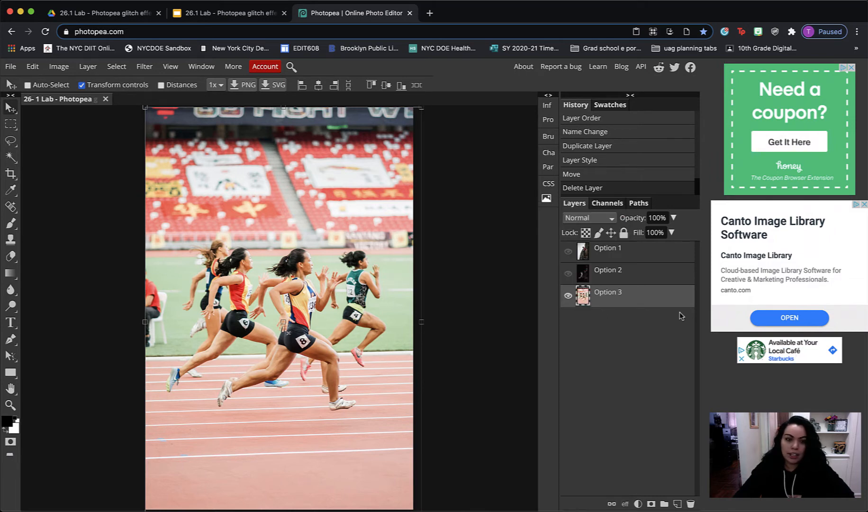
left_click(92, 70)
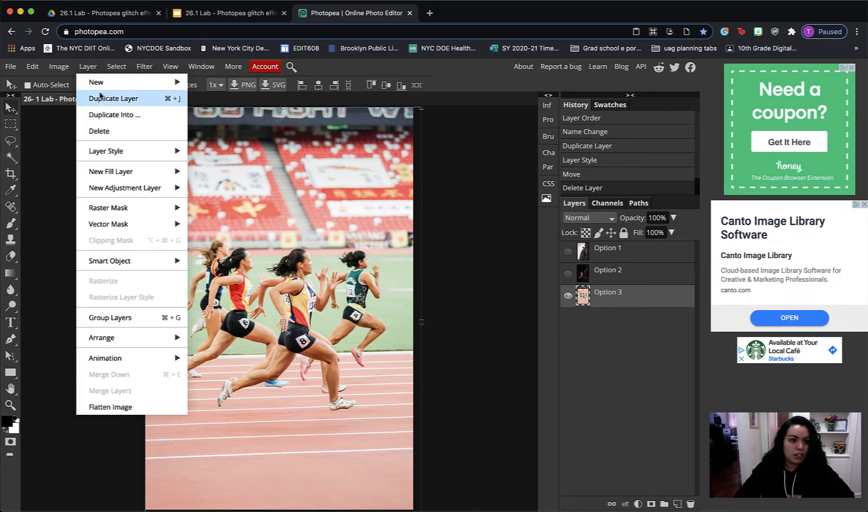
left_click(619, 301)
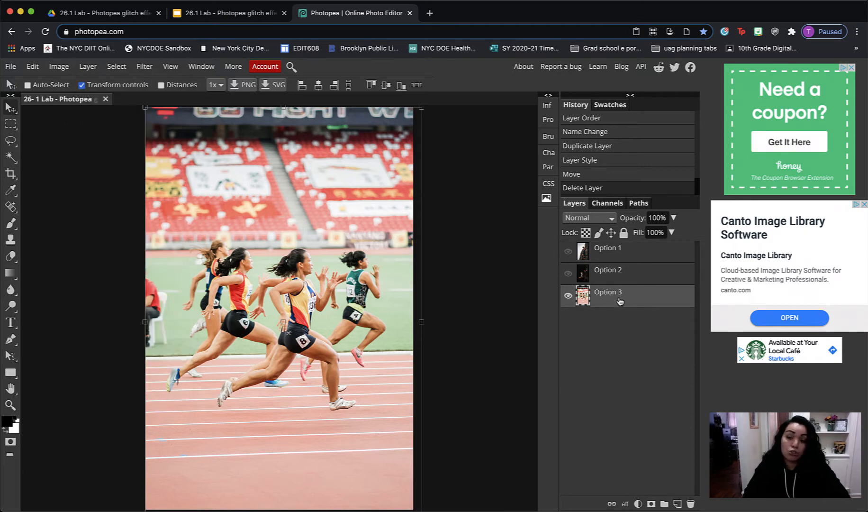
key("super")
key("super+j")
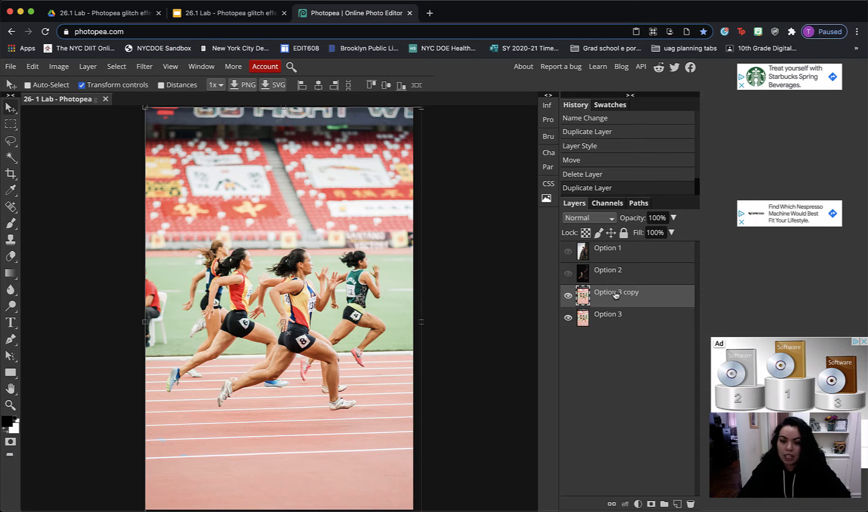
Rename the duplicated runners layer as Glitch
double_click(618, 292)
type("Gl")
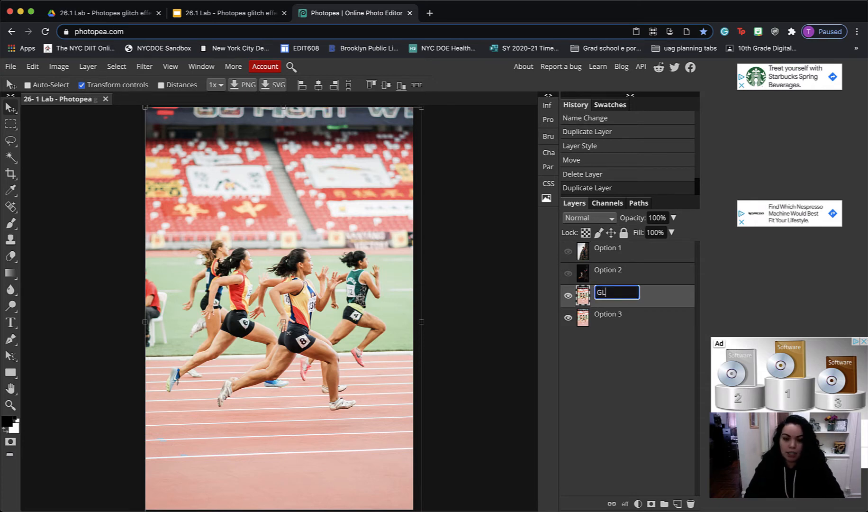
type("itch")
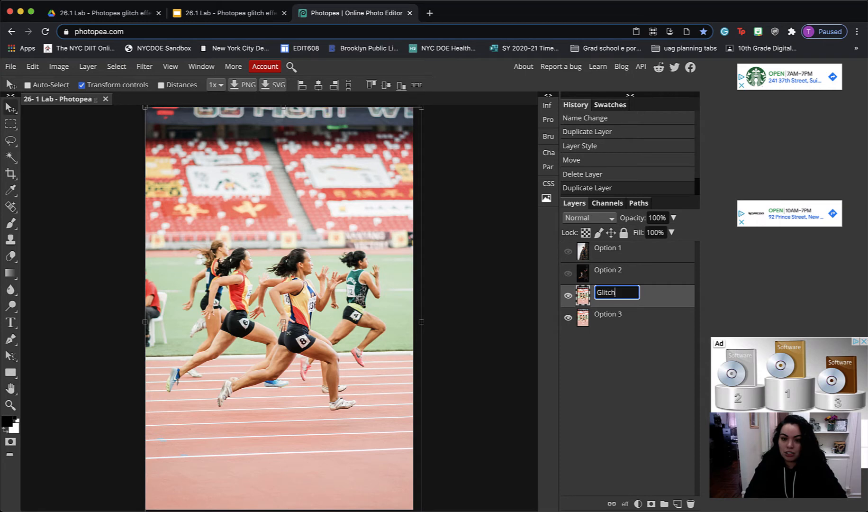
key("Return")
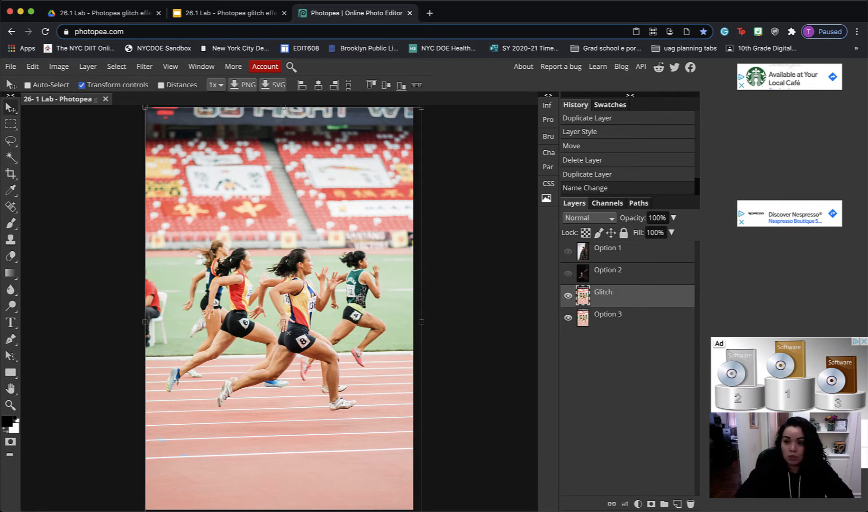
Turn off the red (R) channel in the Glitch layer's blending options and apply the layer style
double_click(653, 300)
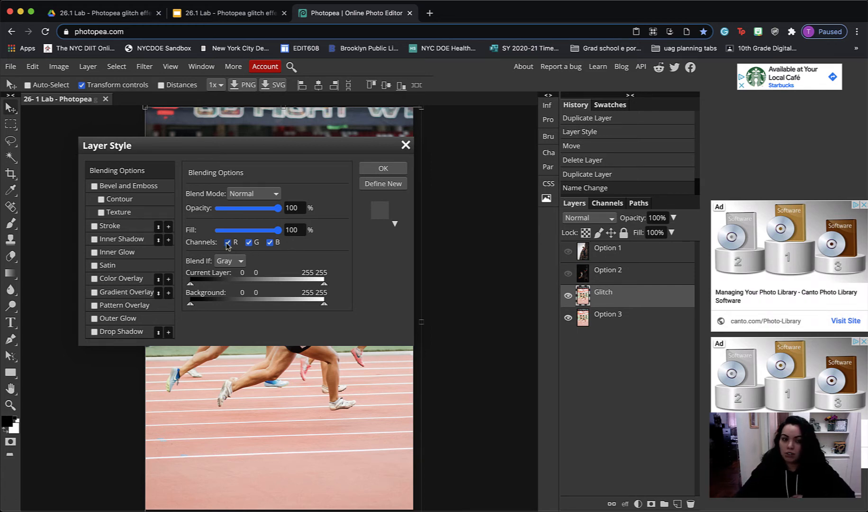
left_click(227, 244)
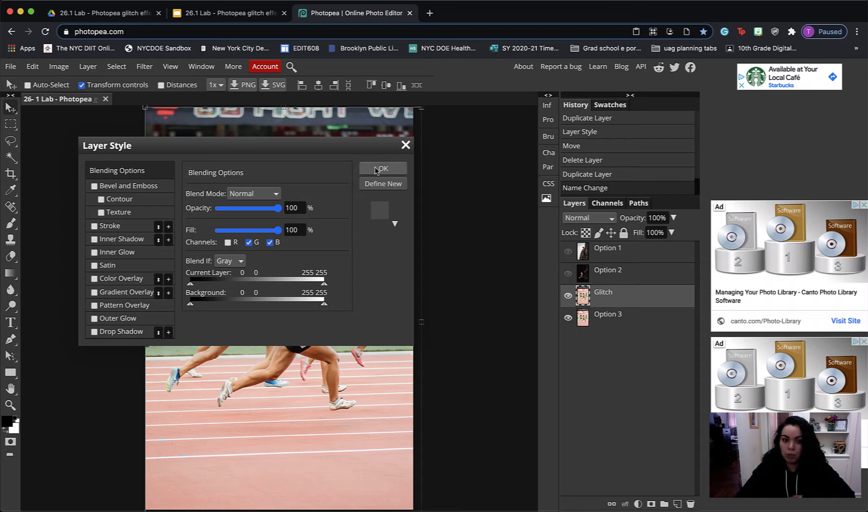
left_click(395, 169)
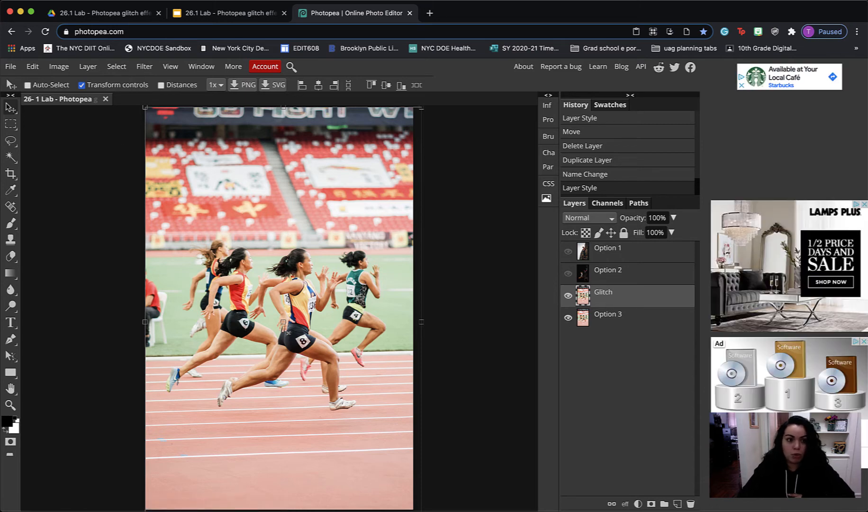
Nudge the Glitch layer slightly to the right in small increments to create a color-fringe offset against the original photo
key("Right")
key("Right")
key("Right")
key("Right")
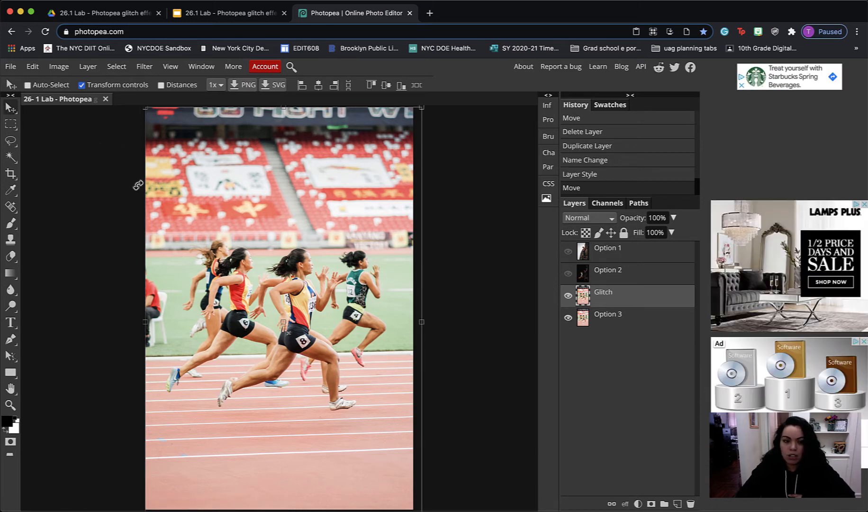
key("Right")
key("Right")
key("Right")
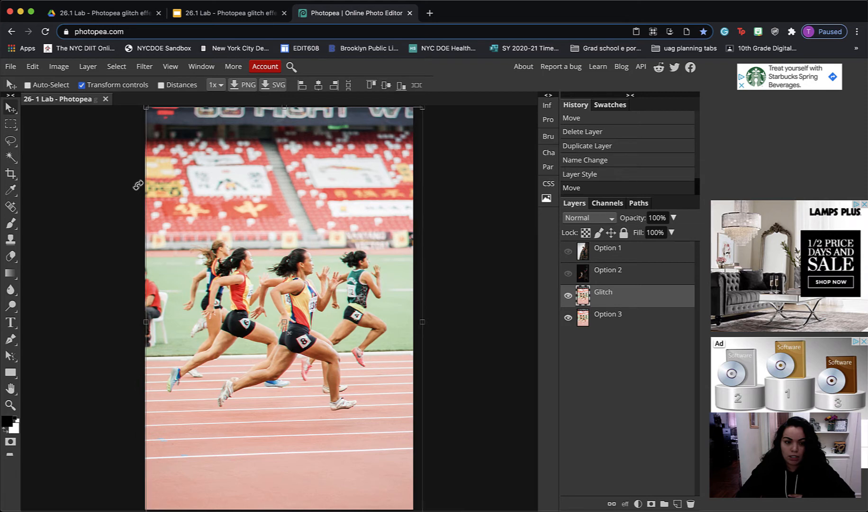
key("Right")
key("Right")
key("Right")
key("Right")
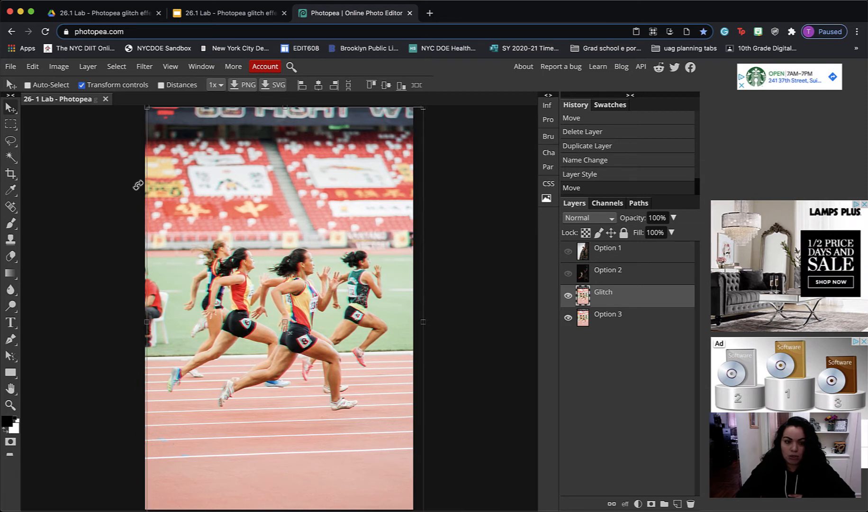
key("super+equal")
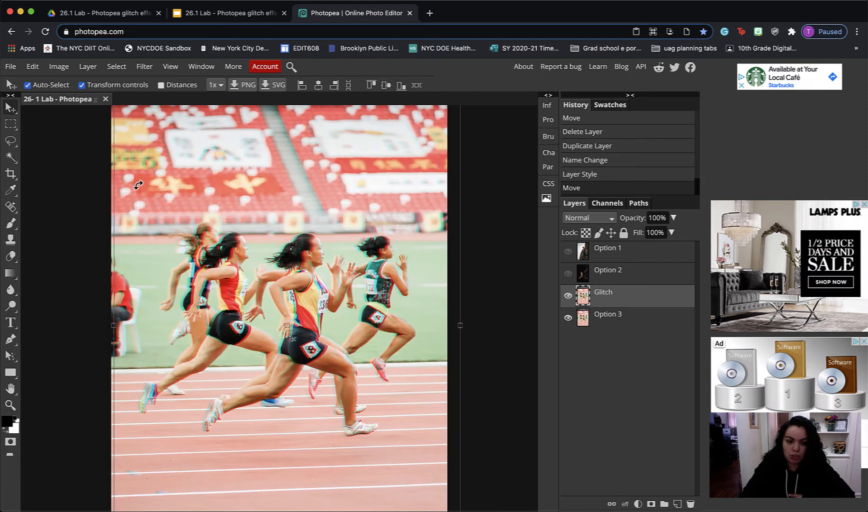
key("super+equal")
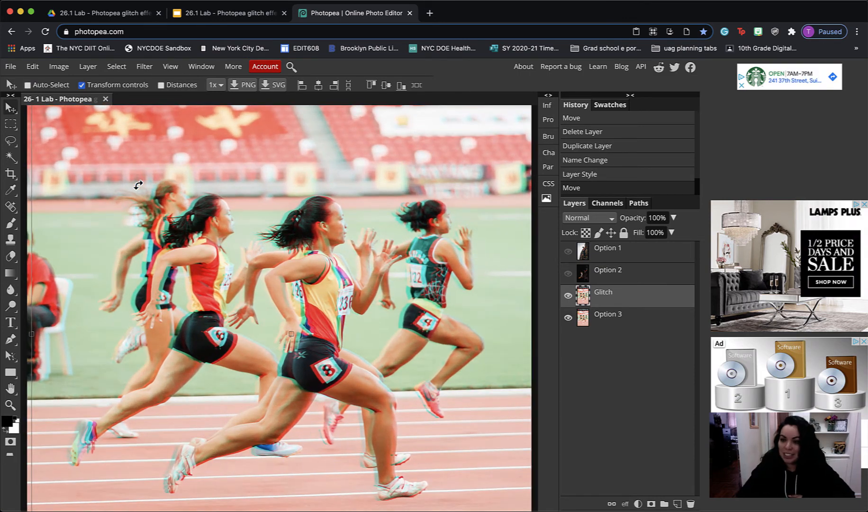
left_click_drag(138, 185, 165, 176)
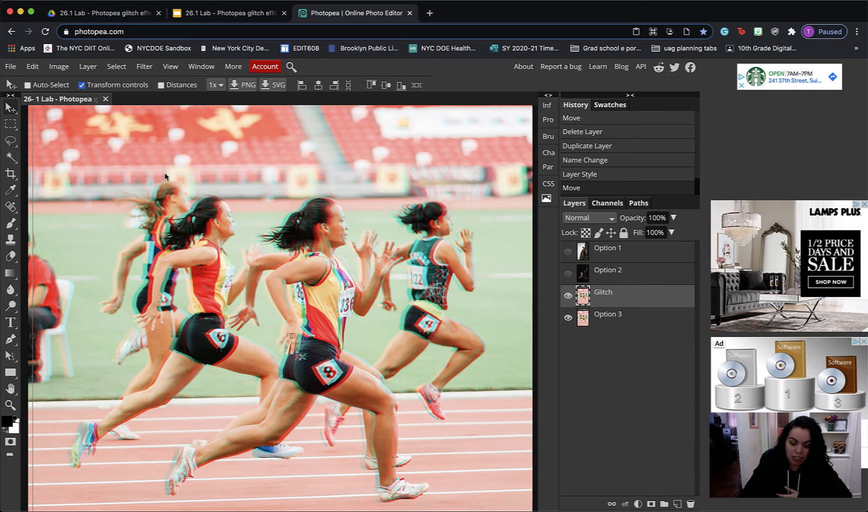
key("super+minus")
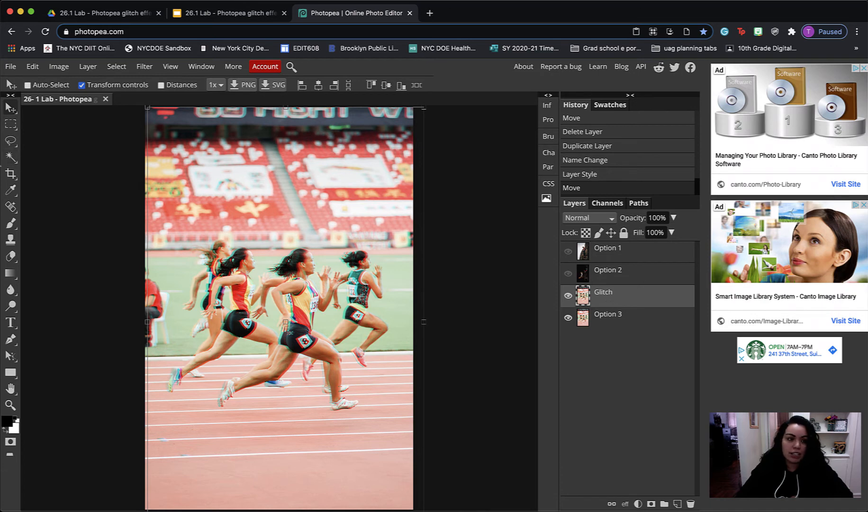
Select a thin horizontal rectangle across the leftmost runner's trailing lower leg on the Glitch layer
left_click(10, 124)
key("super+plus")
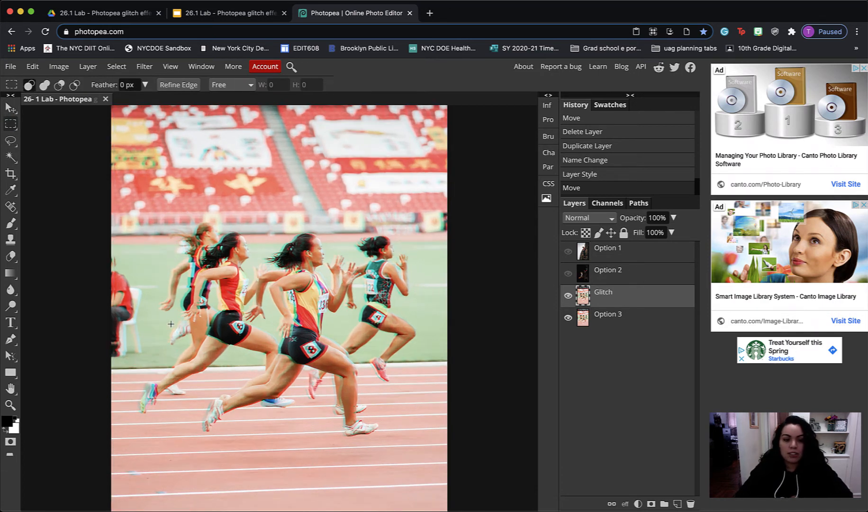
left_click_drag(139, 376, 193, 383)
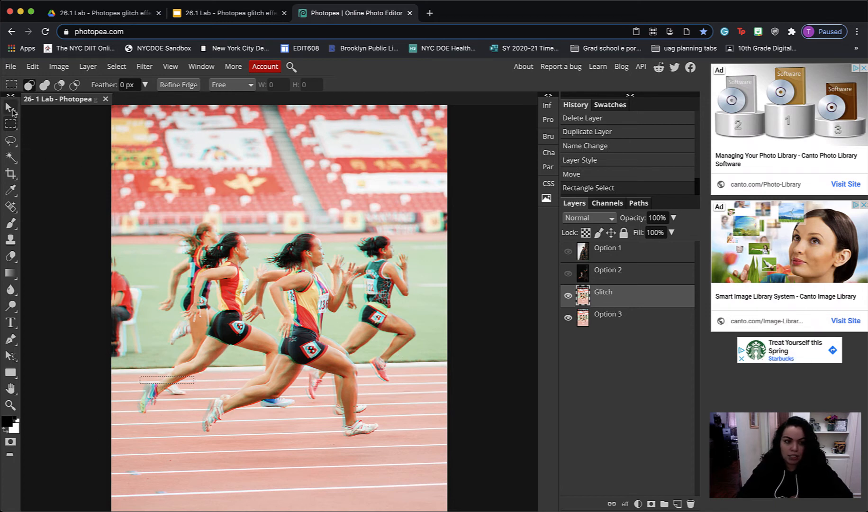
Move the selected leg strip slightly out of alignment with the Move tool, and deselect it
left_click(10, 107)
left_click(53, 108)
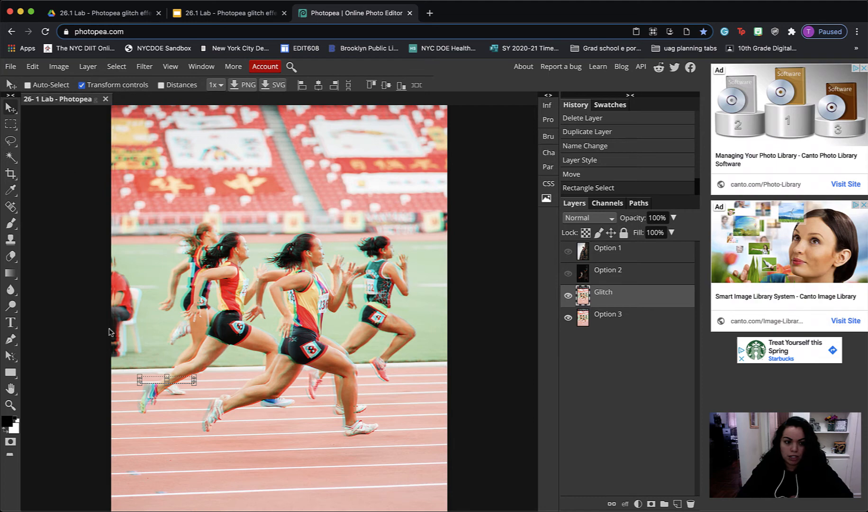
key("super+plus")
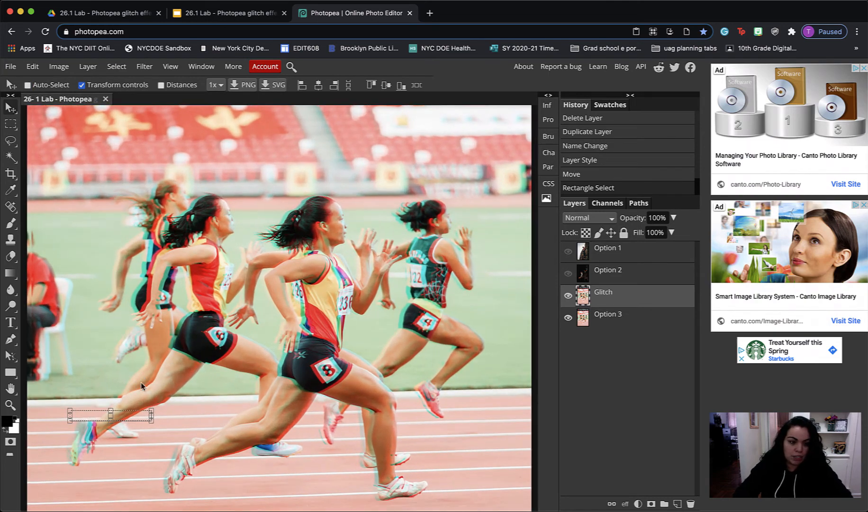
left_click_drag(146, 378, 235, 312)
key("super+d")
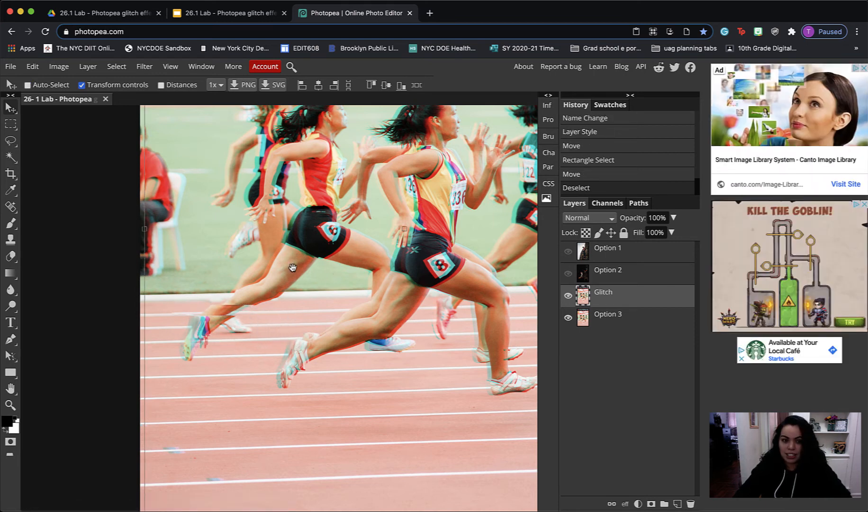
left_click_drag(297, 264, 230, 349)
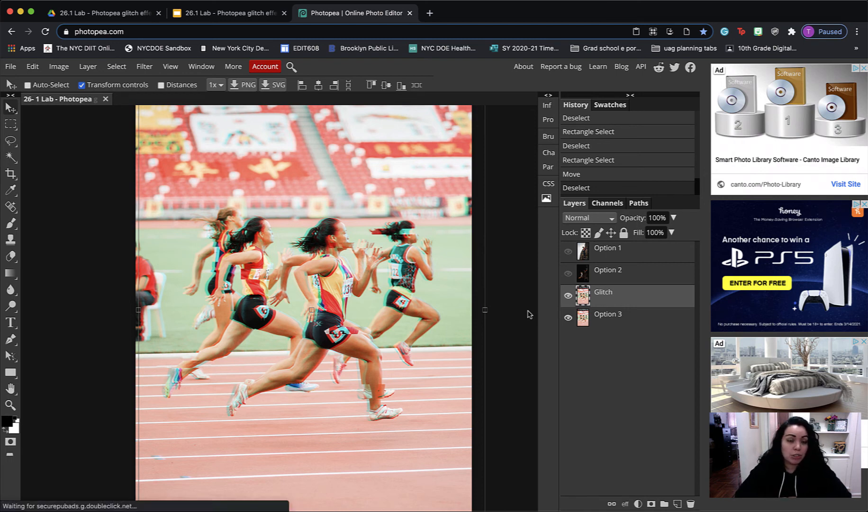
Open the Unsplash website in a new browser tab, and return to Photopea
left_click(429, 13)
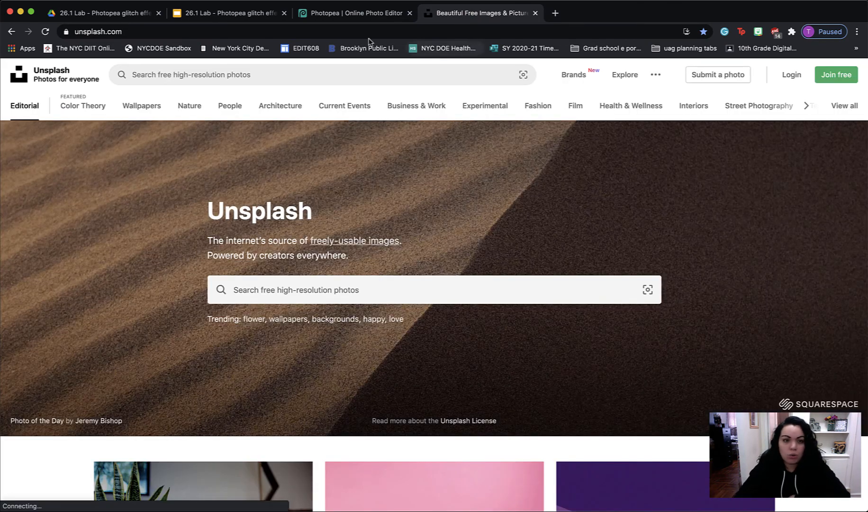
left_click(343, 14)
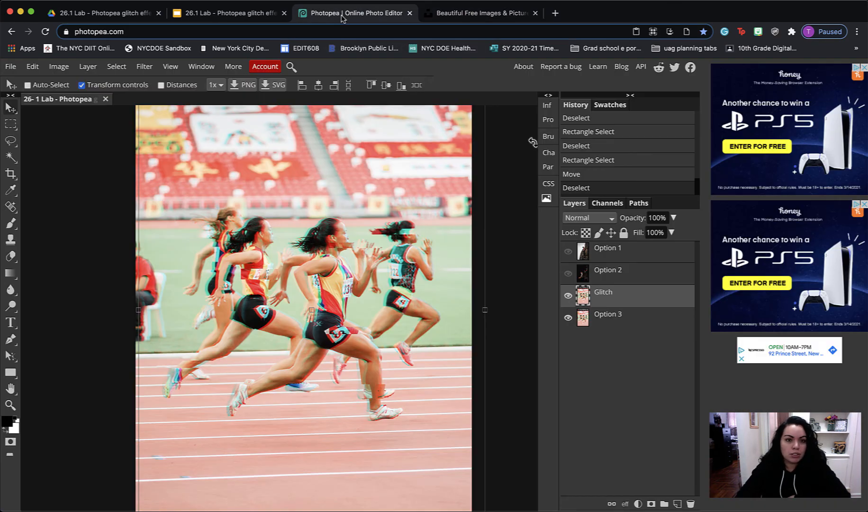
Hide the Glitch and Option 3 layers
left_click(568, 296)
left_click(568, 318)
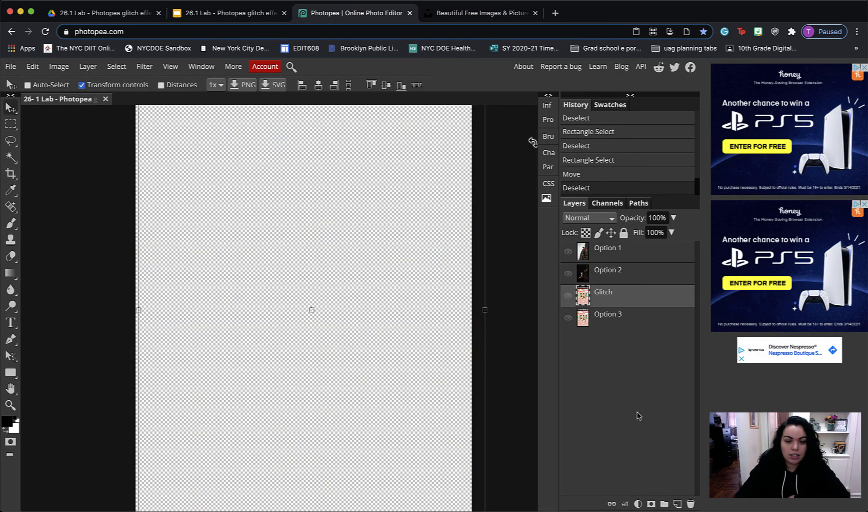